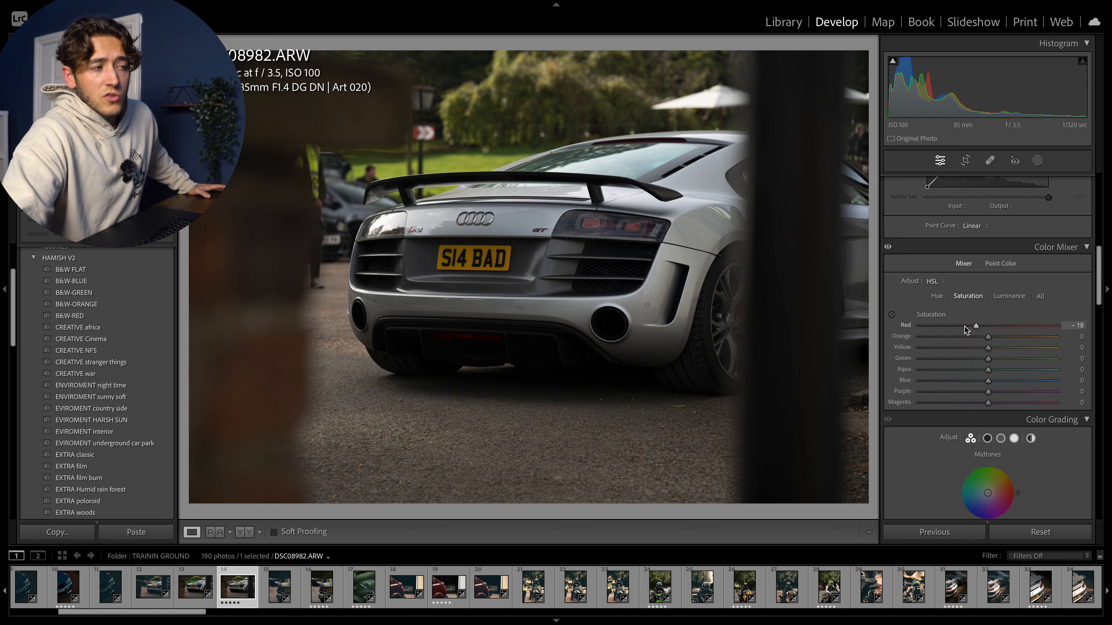
Try boosting yellow and green saturation to +100 in the HSL mixer, checking the foliage and number plate up close
{"action": "left_click_drag", "start_coordinate": [1014, 322], "coordinate": [983, 348]}
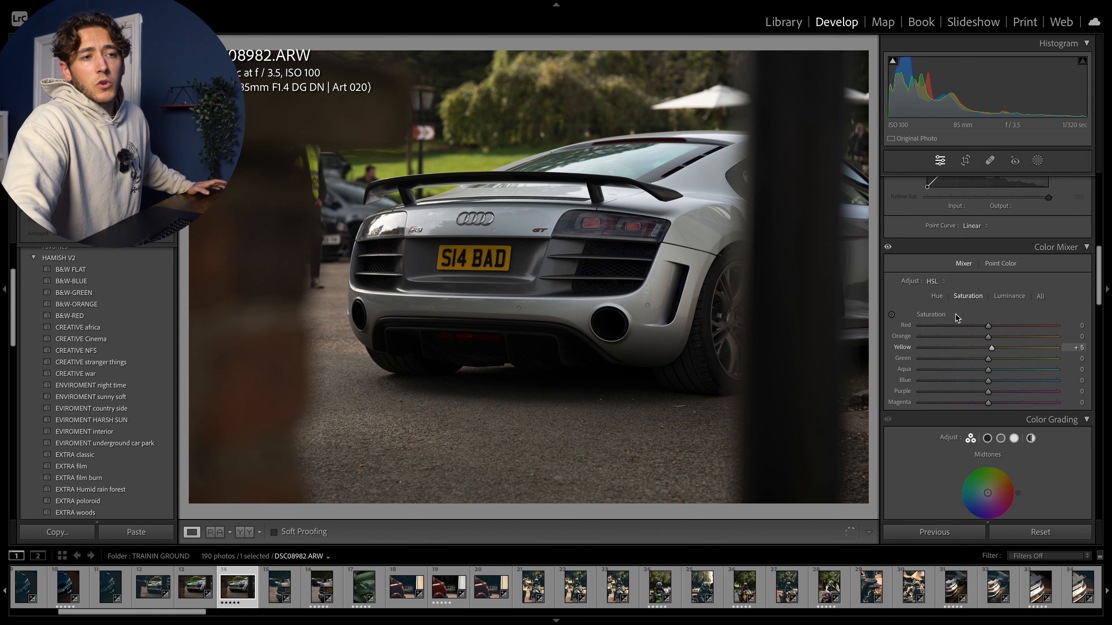
{"action": "left_click", "coordinate": [937, 296]}
{"action": "left_click", "coordinate": [965, 298]}
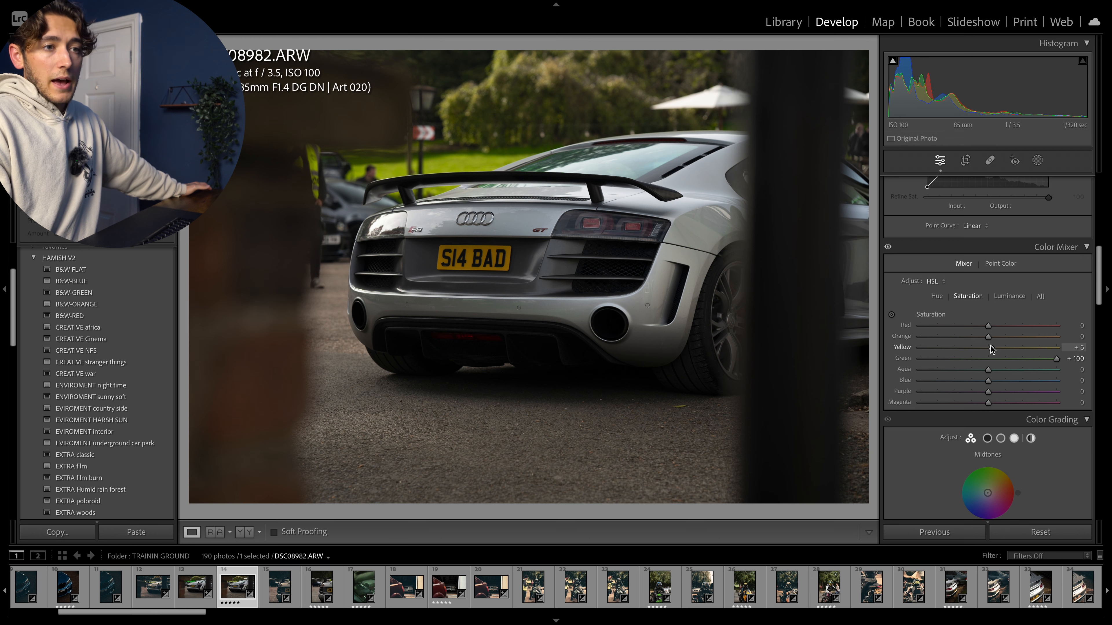
{"action": "left_click", "coordinate": [603, 83]}
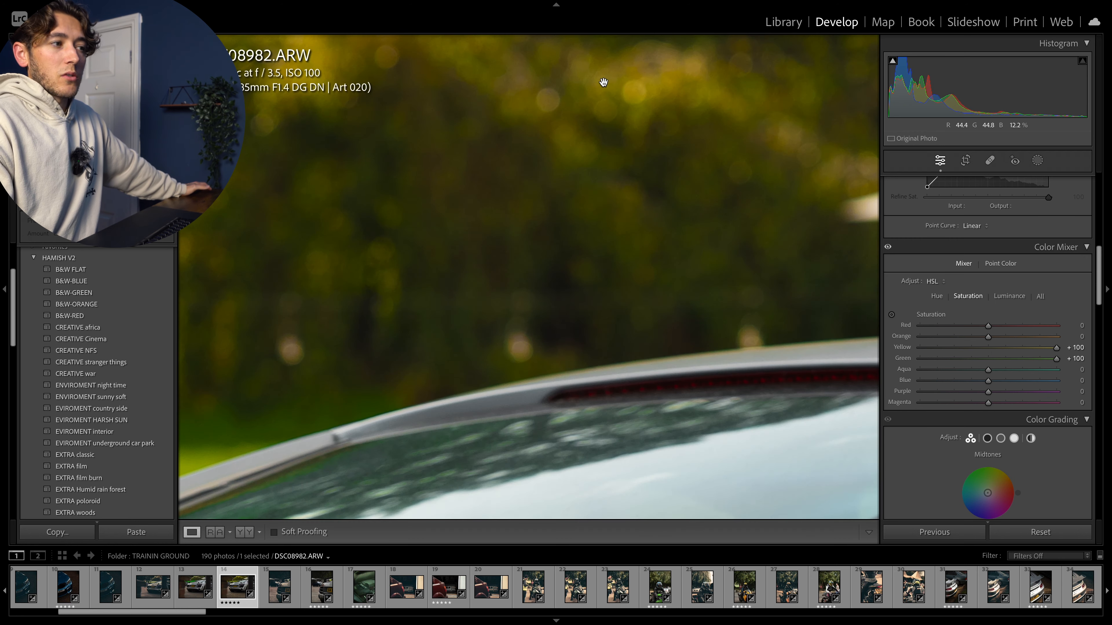
{"action": "left_click", "coordinate": [615, 86]}
{"action": "left_click", "coordinate": [478, 253]}
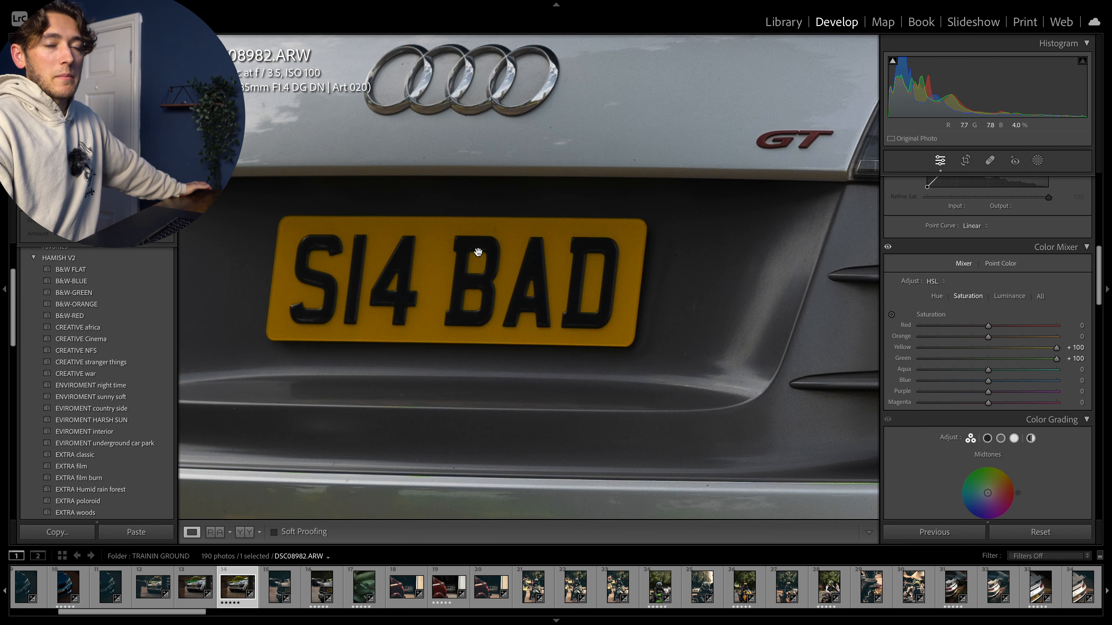
{"action": "left_click", "coordinate": [479, 253]}
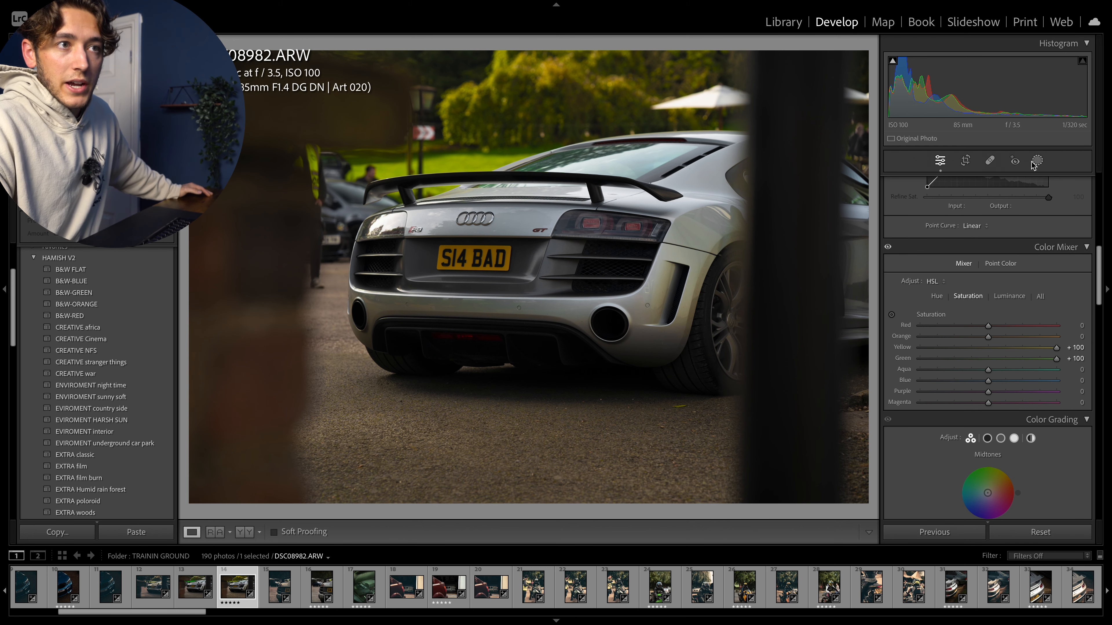
Look at the mask options, return to the global edits and reset the yellow and green saturation to 0
{"action": "key", "text": "shift+w"}
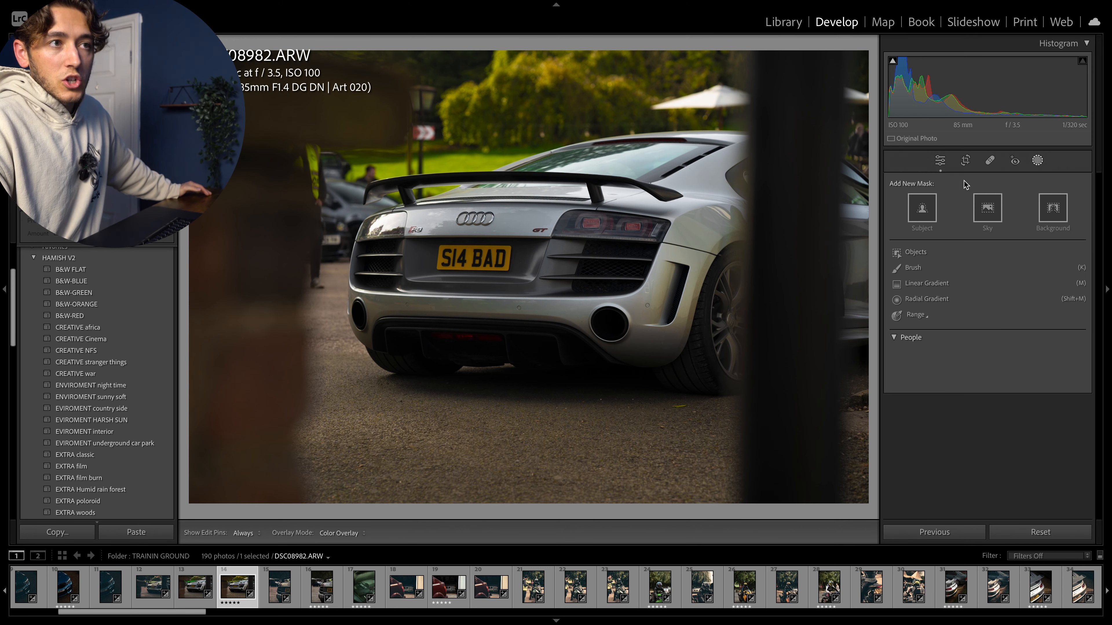
{"action": "left_click", "coordinate": [942, 165]}
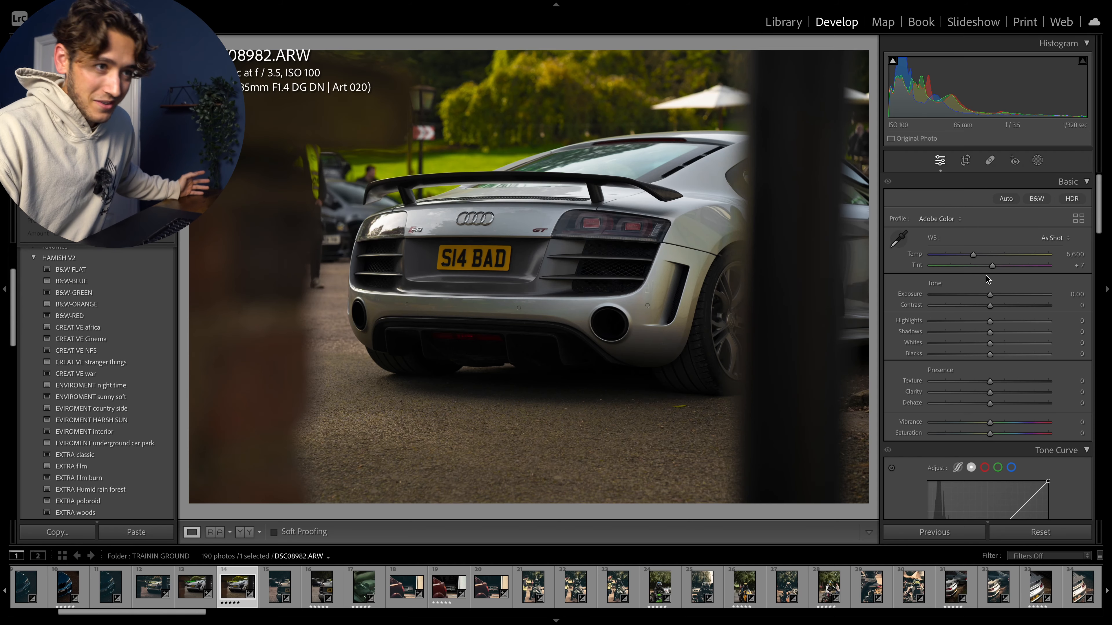
{"action": "scroll", "coordinate": [991, 277], "scroll_direction": "down", "scroll_amount": 10}
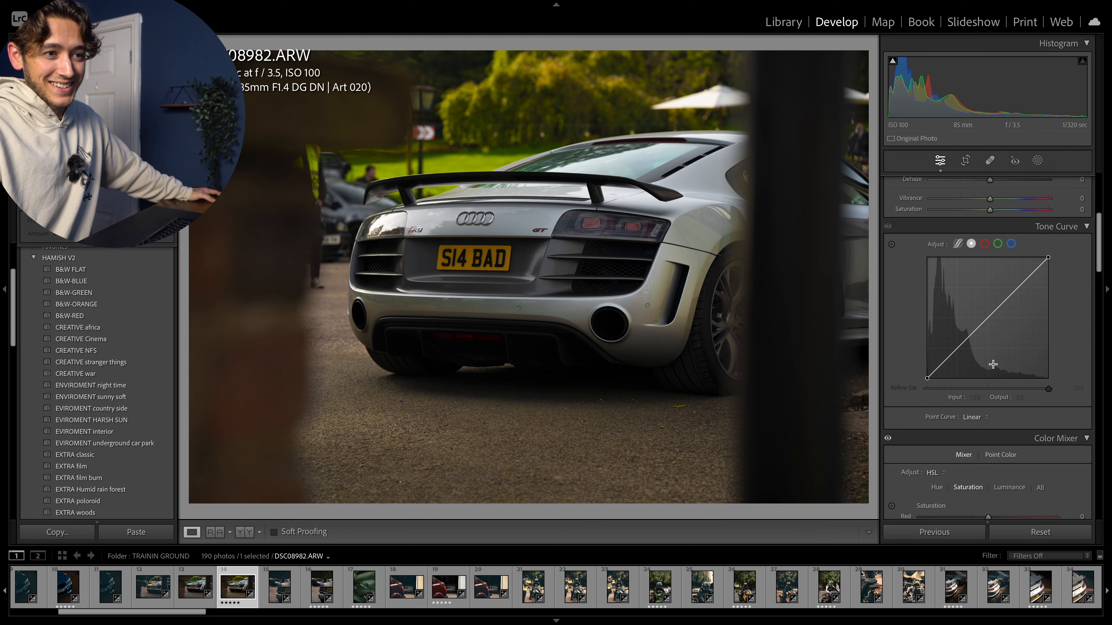
{"action": "scroll", "coordinate": [992, 370], "scroll_direction": "down", "scroll_amount": 2}
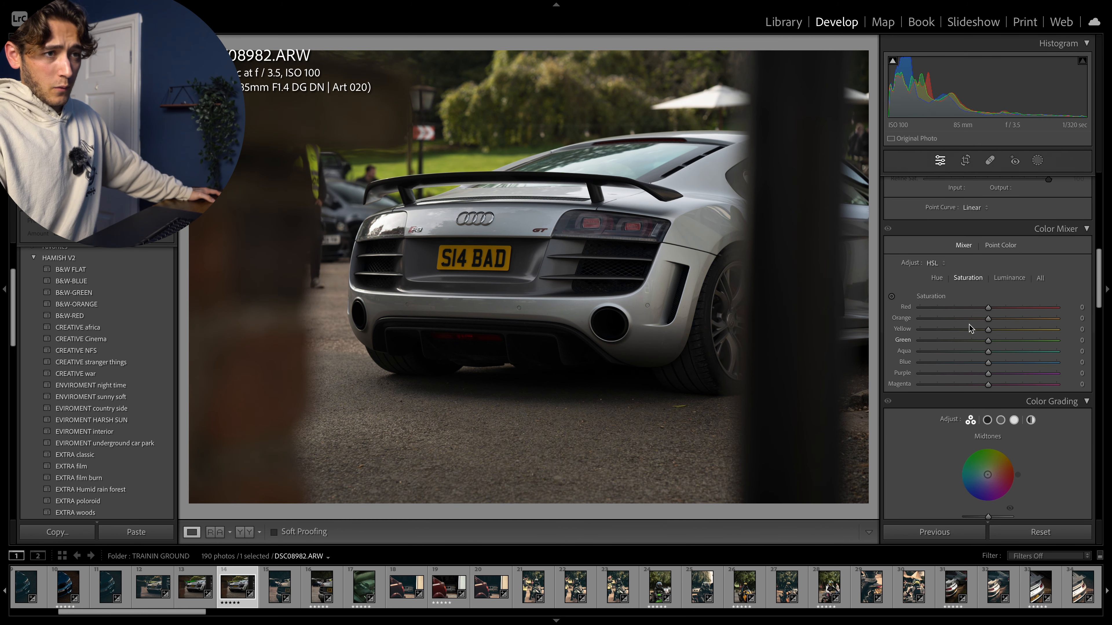
Switch the Color Mixer to Point Color and sample the yellow of the silver car's number plate with the dropper
{"action": "left_click", "coordinate": [1000, 246]}
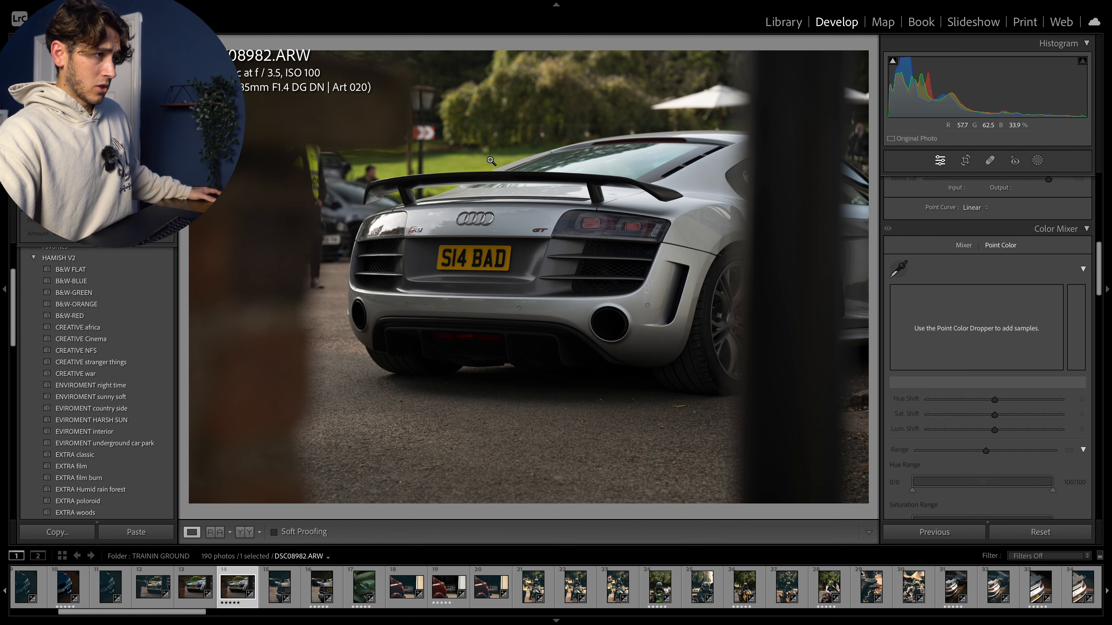
{"action": "left_click", "coordinate": [474, 259]}
{"action": "left_click", "coordinate": [473, 258]}
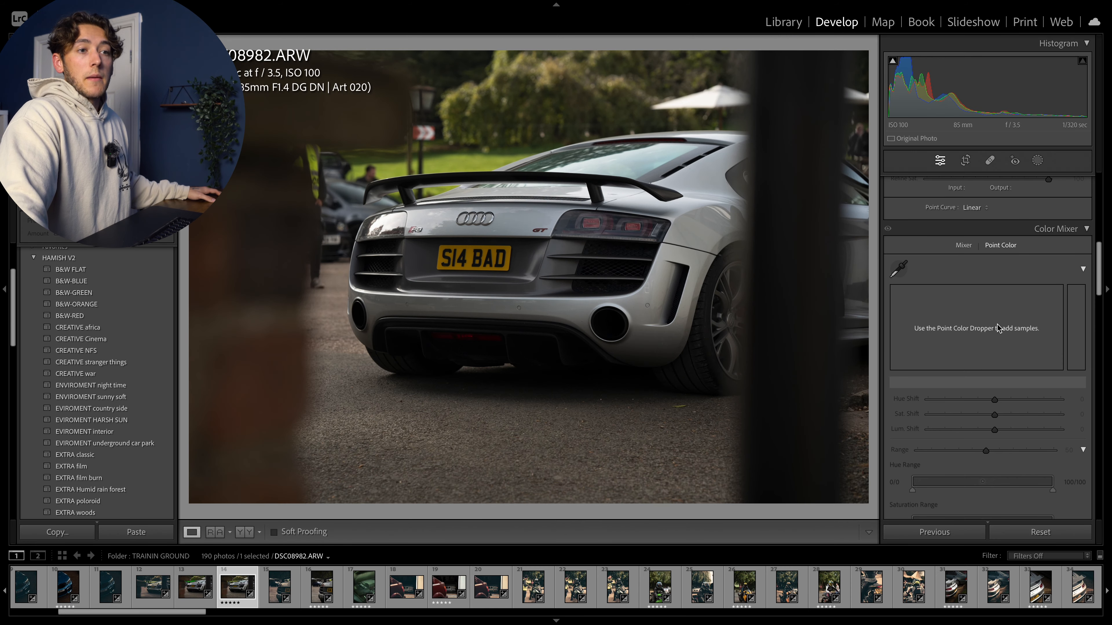
{"action": "left_click", "coordinate": [903, 272]}
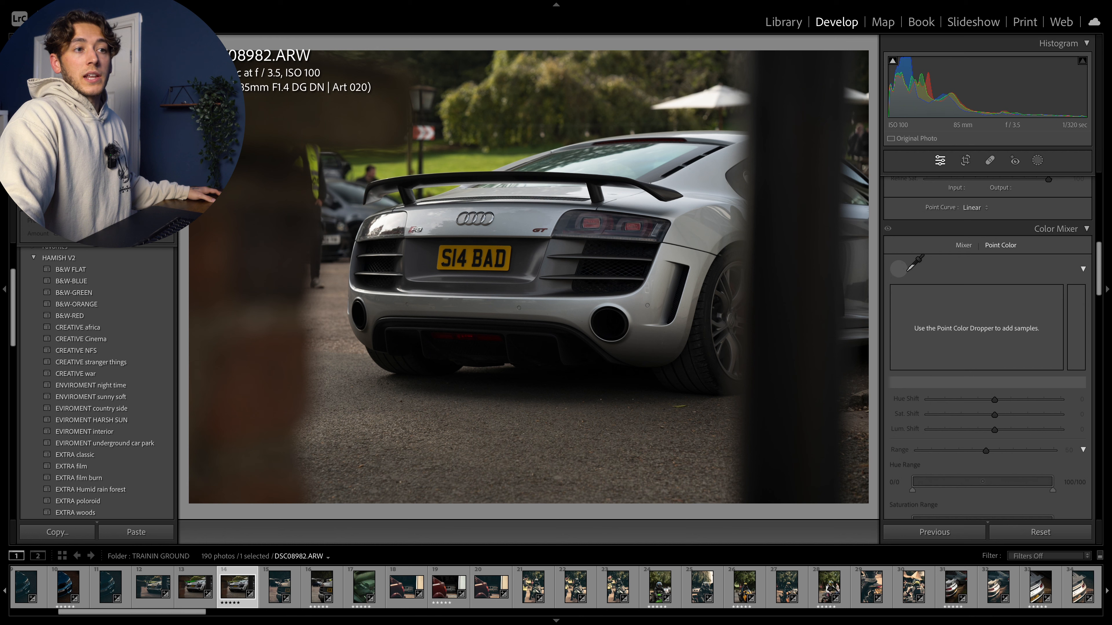
{"action": "left_click", "coordinate": [471, 255]}
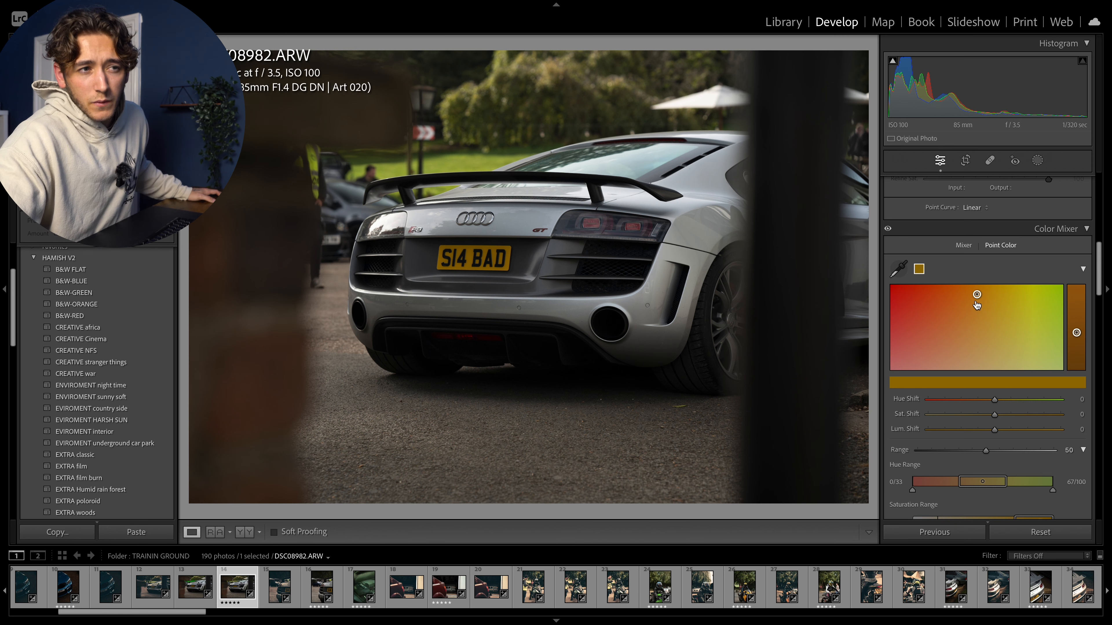
Try shifting the sampled yellow to red with hue −100 and saturation 100, and restore both shifts to 0
{"action": "left_click_drag", "start_coordinate": [979, 298], "coordinate": [870, 293]}
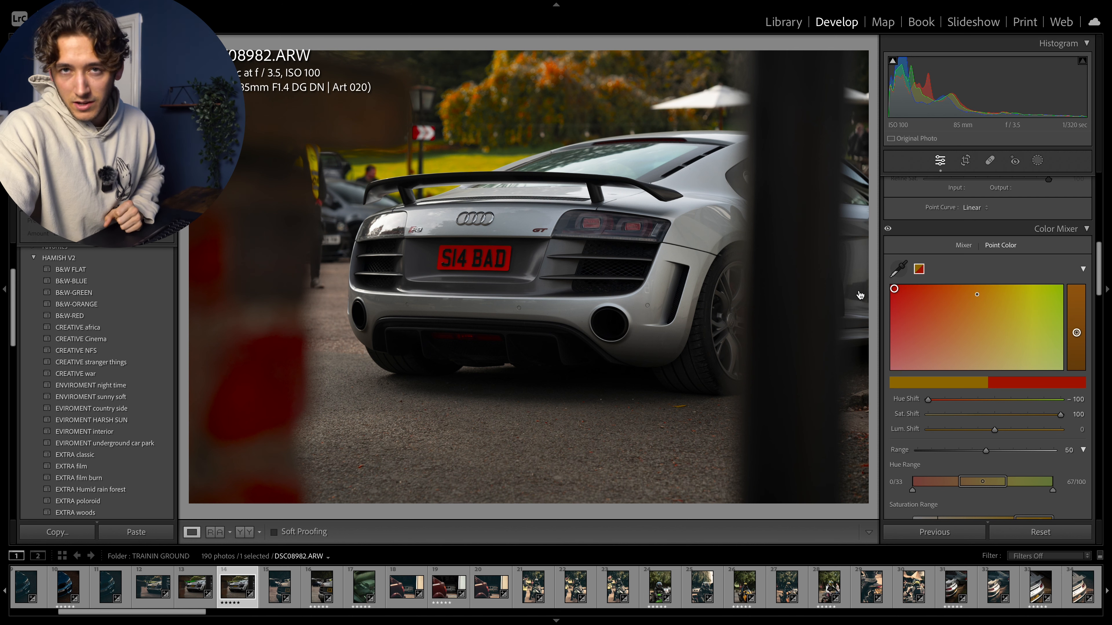
{"action": "left_click_drag", "start_coordinate": [904, 297], "coordinate": [979, 303]}
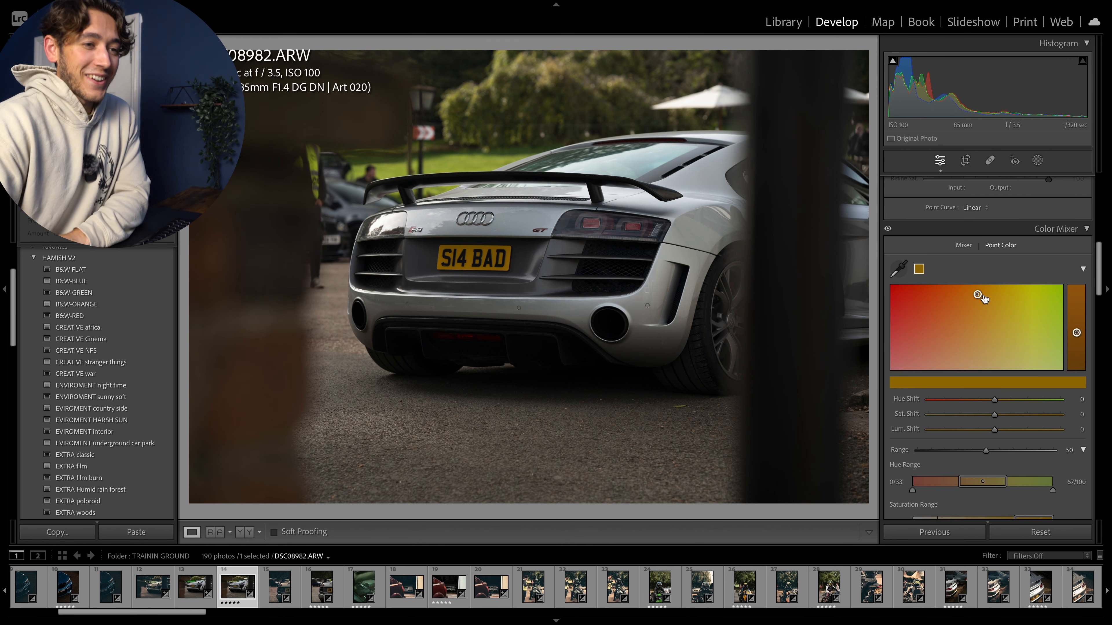
Turn on Visualize Range, compare the yellow sample's range at 0 and 100, and set it to 0
{"action": "scroll", "coordinate": [976, 315], "scroll_direction": "down", "scroll_amount": 3}
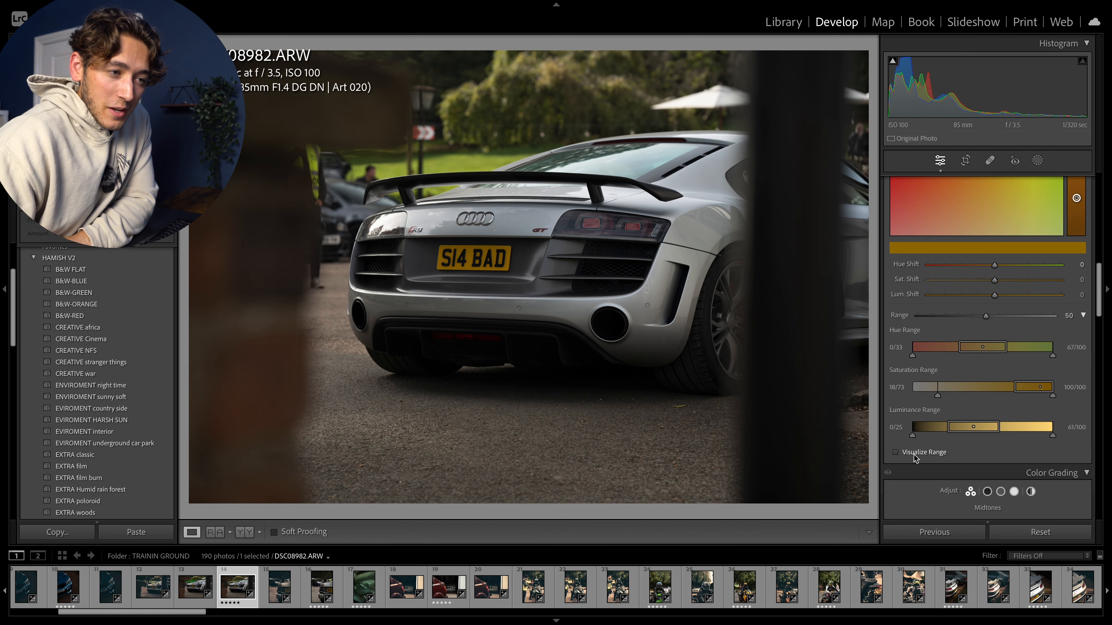
{"action": "left_click", "coordinate": [895, 453]}
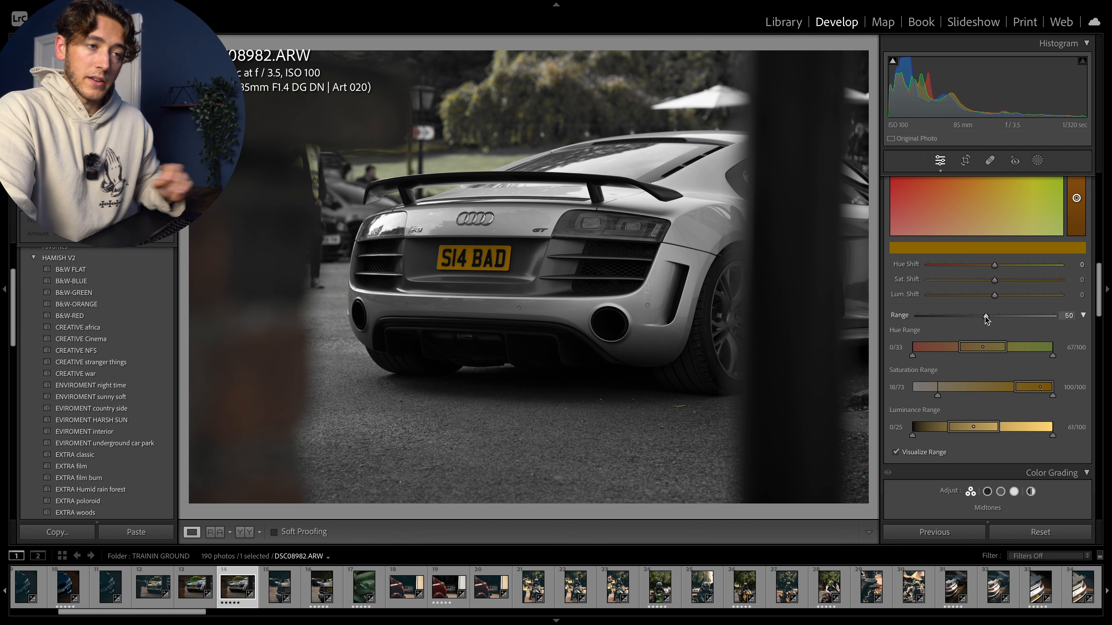
{"action": "left_click_drag", "start_coordinate": [985, 317], "coordinate": [906, 313]}
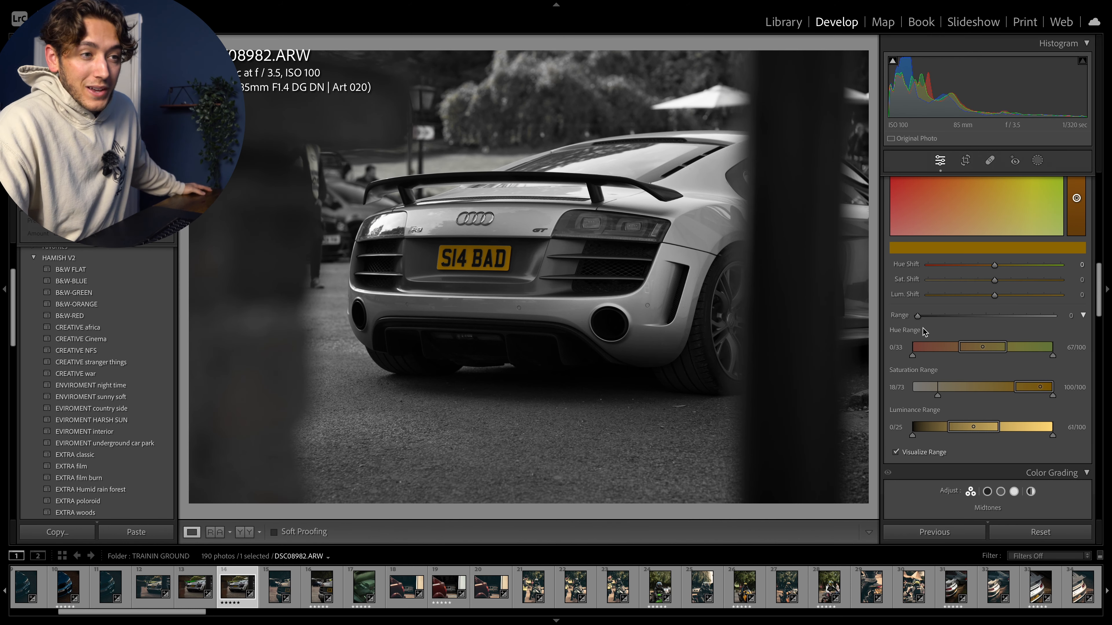
{"action": "left_click_drag", "start_coordinate": [917, 315], "coordinate": [1075, 315]}
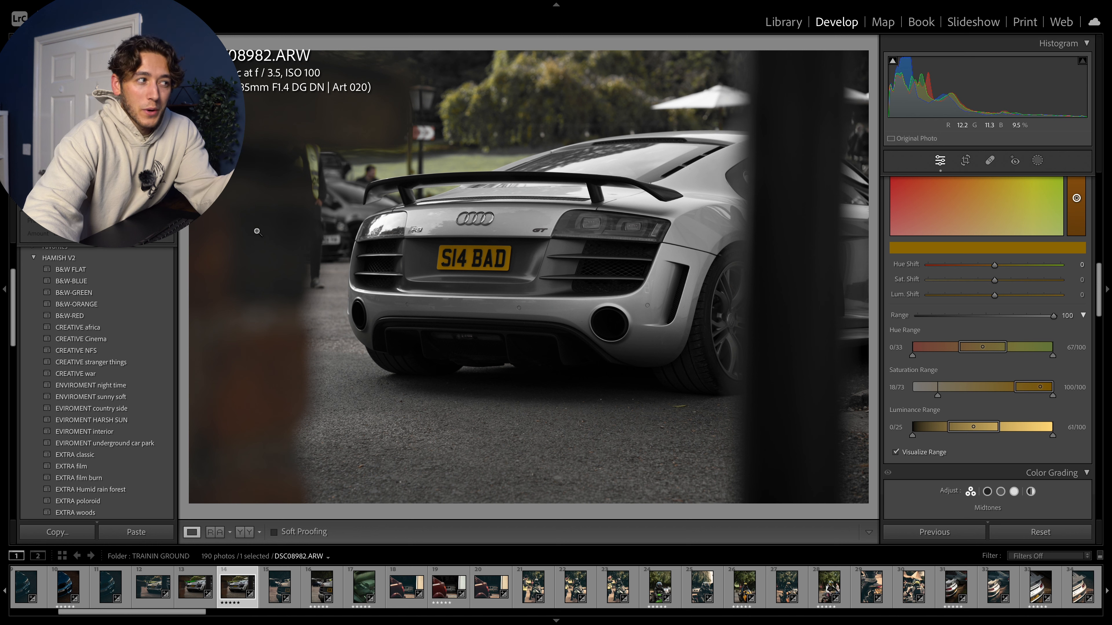
{"action": "scroll", "coordinate": [973, 307], "scroll_direction": "up", "scroll_amount": 4}
{"action": "mouse_move", "coordinate": [985, 251]}
{"action": "left_mouse_down"}
{"action": "mouse_move", "coordinate": [941, 263]}
{"action": "mouse_move", "coordinate": [993, 291]}
{"action": "mouse_move", "coordinate": [978, 255]}
{"action": "left_mouse_up"}
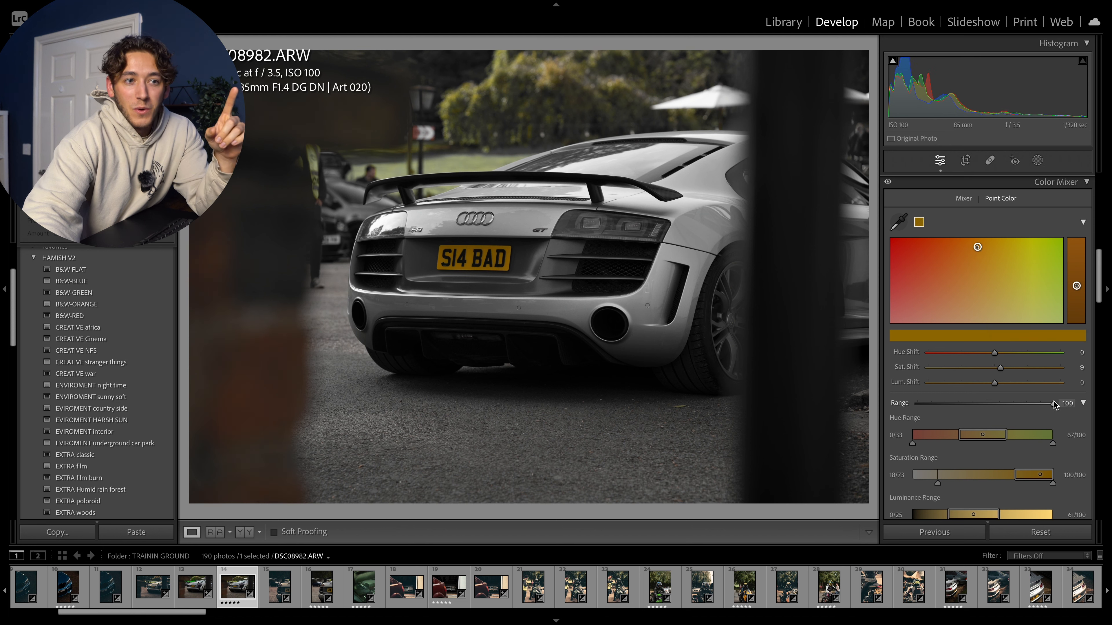
{"action": "left_click_drag", "start_coordinate": [1054, 403], "coordinate": [895, 410]}
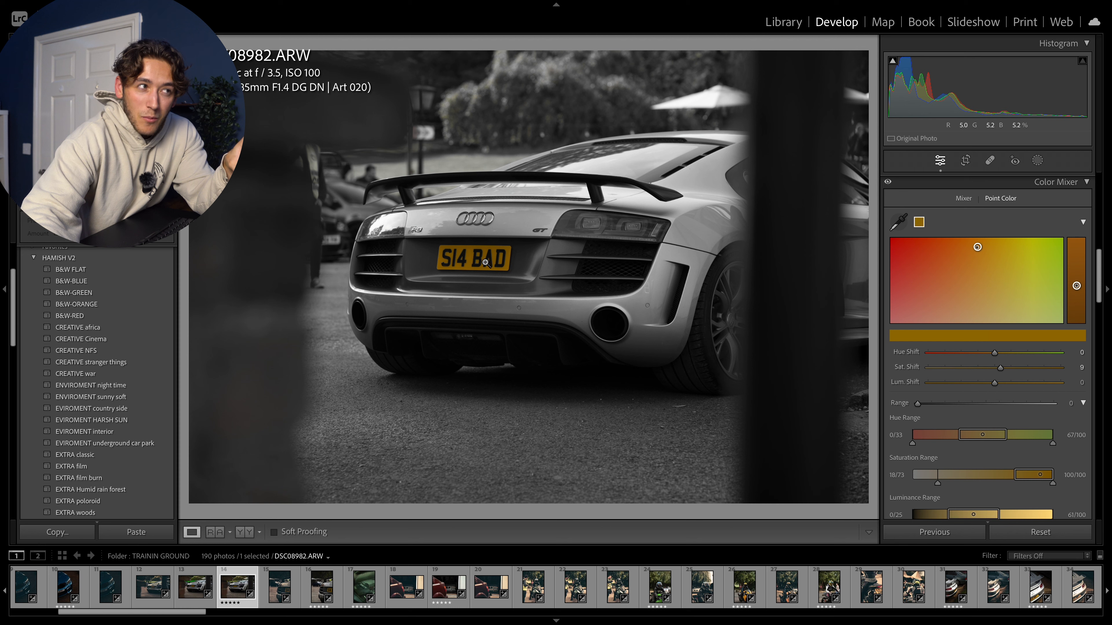
Shift the yellow sample to red with hue −100, saturation 100 and luminance −42, and turn off Visualize Range
{"action": "mouse_move", "coordinate": [977, 249]}
{"action": "left_mouse_down"}
{"action": "mouse_move", "coordinate": [896, 244]}
{"action": "mouse_move", "coordinate": [882, 292]}
{"action": "mouse_move", "coordinate": [1047, 296]}
{"action": "mouse_move", "coordinate": [1041, 228]}
{"action": "mouse_move", "coordinate": [893, 233]}
{"action": "mouse_move", "coordinate": [923, 238]}
{"action": "mouse_move", "coordinate": [970, 293]}
{"action": "mouse_move", "coordinate": [971, 263]}
{"action": "left_mouse_up"}
{"action": "mouse_move", "coordinate": [990, 369]}
{"action": "left_mouse_down"}
{"action": "mouse_move", "coordinate": [1007, 369]}
{"action": "mouse_move", "coordinate": [975, 383]}
{"action": "left_mouse_up"}
{"action": "left_click_drag", "start_coordinate": [970, 246], "coordinate": [873, 249]}
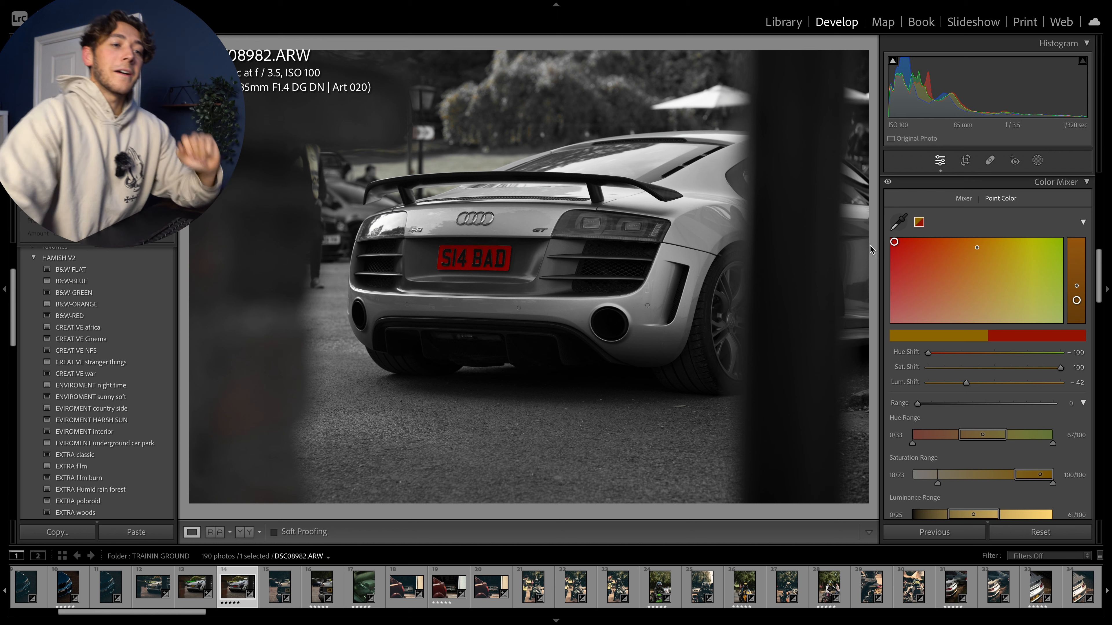
{"action": "scroll", "coordinate": [883, 484], "scroll_direction": "down", "scroll_amount": 2}
{"action": "left_click", "coordinate": [896, 481]}
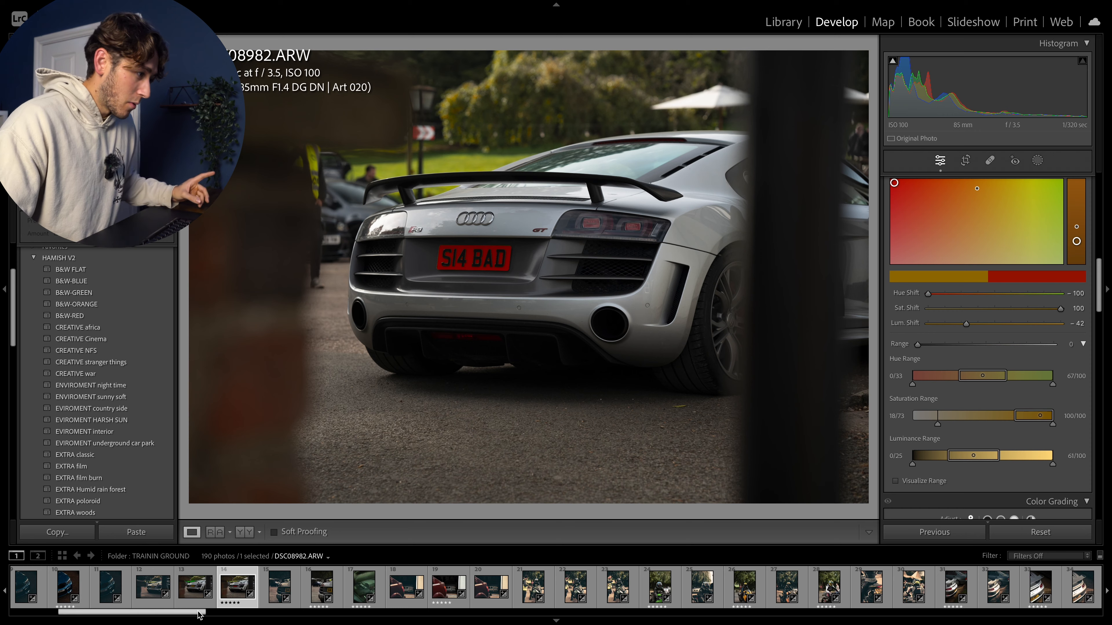
Open the green car photo DSC08972.ARW, reset its edits and apply the CREATIVE africa preset
{"action": "scroll", "coordinate": [151, 595], "scroll_direction": "up", "scroll_amount": 1}
{"action": "left_click", "coordinate": [157, 587]}
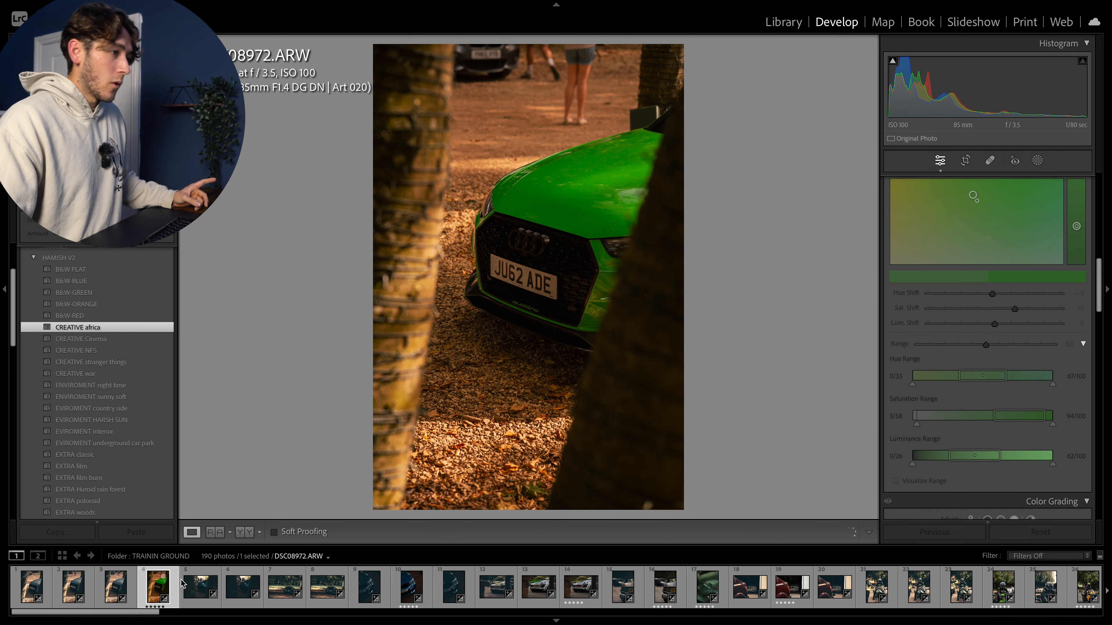
{"action": "left_click", "coordinate": [1038, 532]}
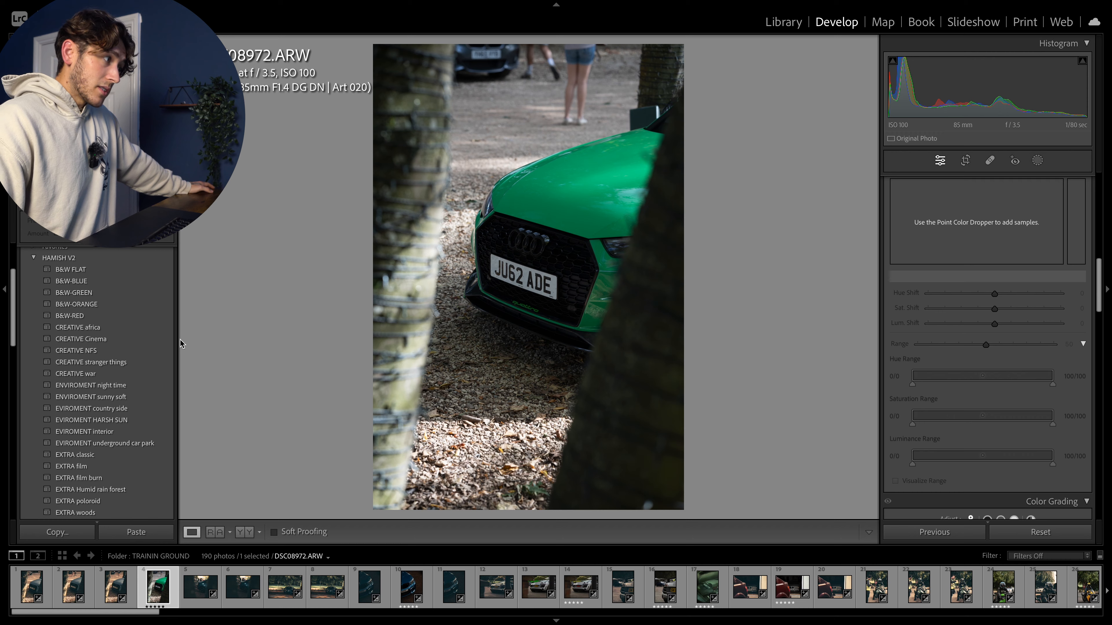
{"action": "left_click", "coordinate": [129, 327]}
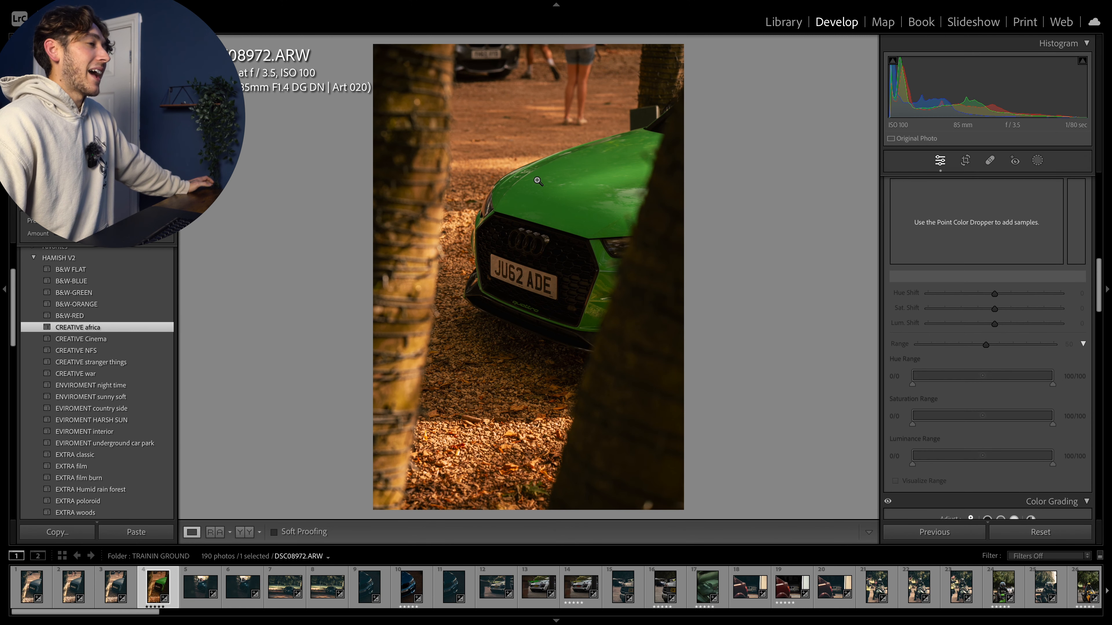
Sample the green of the car's bonnet with the Point Color dropper and raise the sample's saturation
{"action": "scroll", "coordinate": [987, 333], "scroll_direction": "up", "scroll_amount": 5}
{"action": "left_click", "coordinate": [899, 264]}
{"action": "left_click", "coordinate": [580, 200]}
{"action": "left_click_drag", "start_coordinate": [977, 323], "coordinate": [974, 288]}
Set the green sample's range to 55, turn on Visualize Range and fine-tune to hue −2 and saturation 63
{"action": "left_click_drag", "start_coordinate": [986, 446], "coordinate": [993, 446]}
{"action": "scroll", "coordinate": [987, 394], "scroll_direction": "down", "scroll_amount": 5}
{"action": "left_click", "coordinate": [895, 481]}
{"action": "scroll", "coordinate": [987, 394], "scroll_direction": "up", "scroll_amount": 5}
{"action": "left_click_drag", "start_coordinate": [974, 294], "coordinate": [973, 295]}
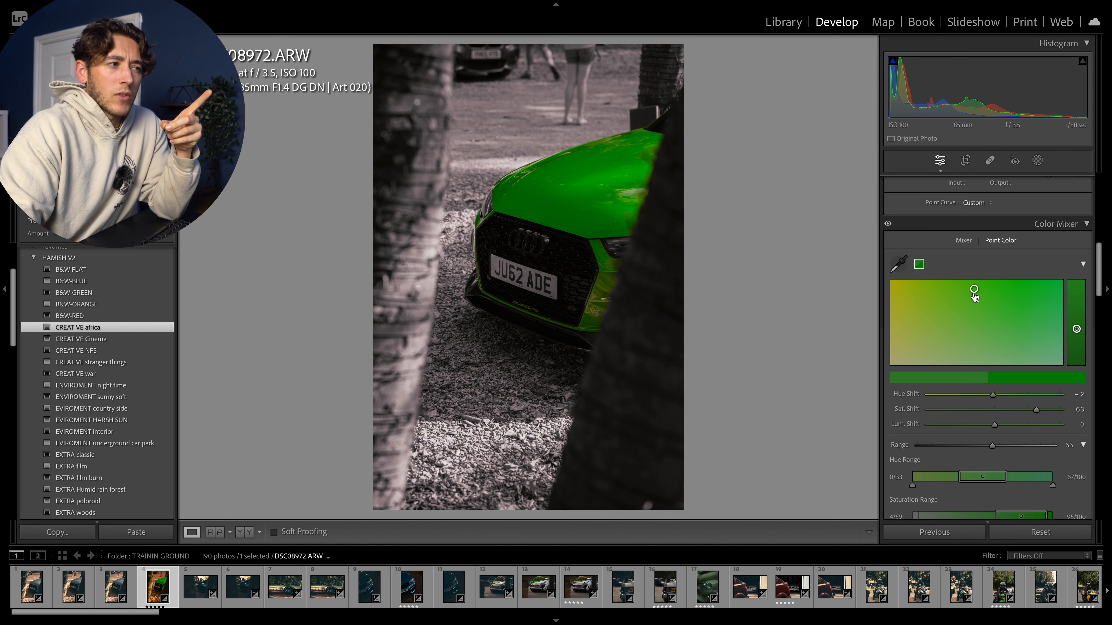